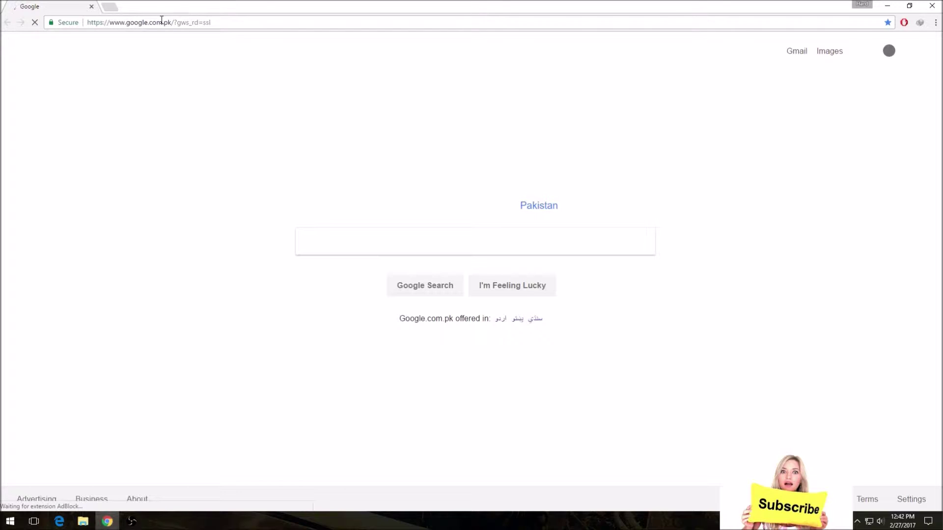
{"action": "right_click", "coordinate": [162, 22]}
{"action": "left_click", "coordinate": [180, 59]}
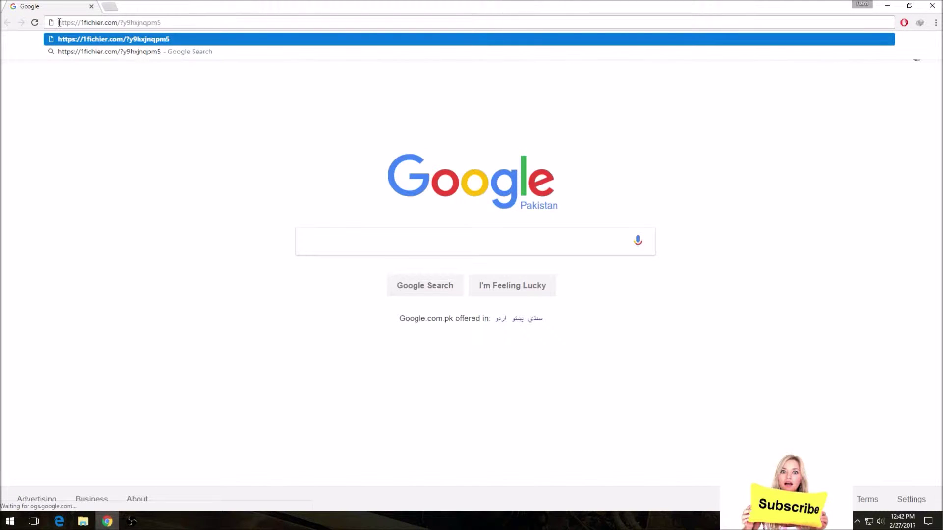
{"action": "left_click_drag", "start_coordinate": [165, 28], "coordinate": [42, 24]}
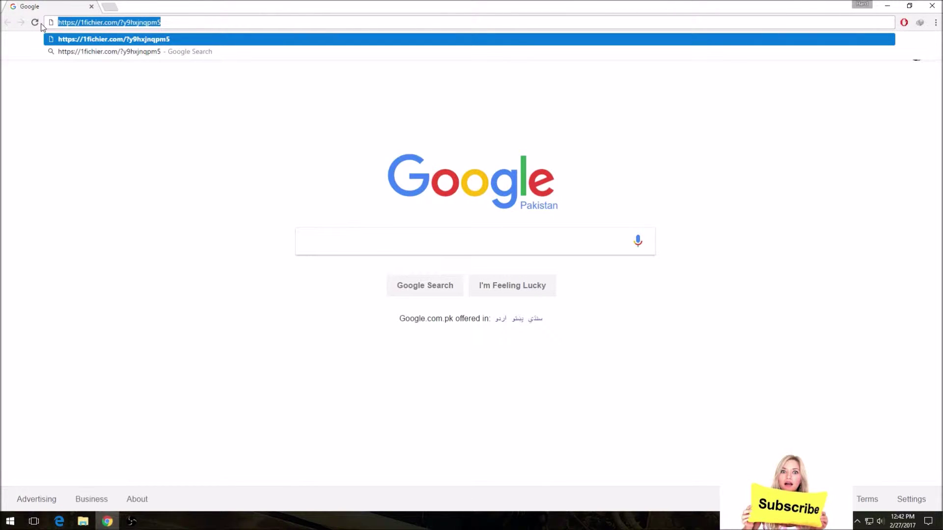
{"action": "key", "text": "Return"}
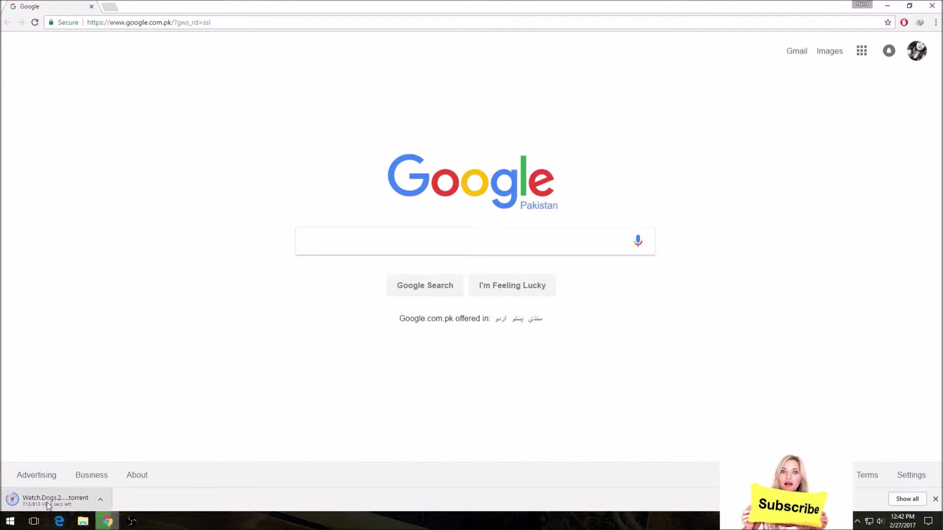
Open the downloaded Watch Dogs 2 torrent in BitTorrent, decline loading its trackers, and close the open windows.
{"action": "left_click", "coordinate": [33, 496]}
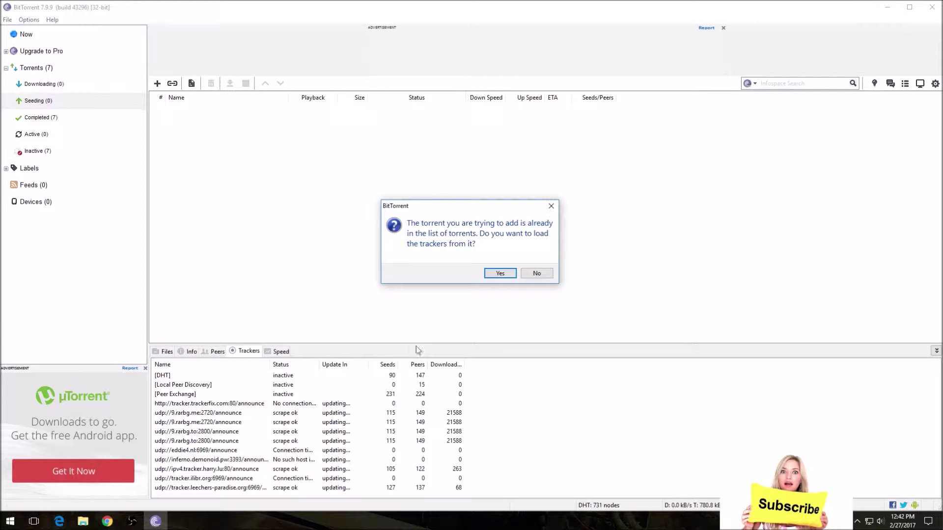
{"action": "left_click", "coordinate": [536, 272]}
{"action": "left_click", "coordinate": [931, 7]}
{"action": "left_click", "coordinate": [932, 8]}
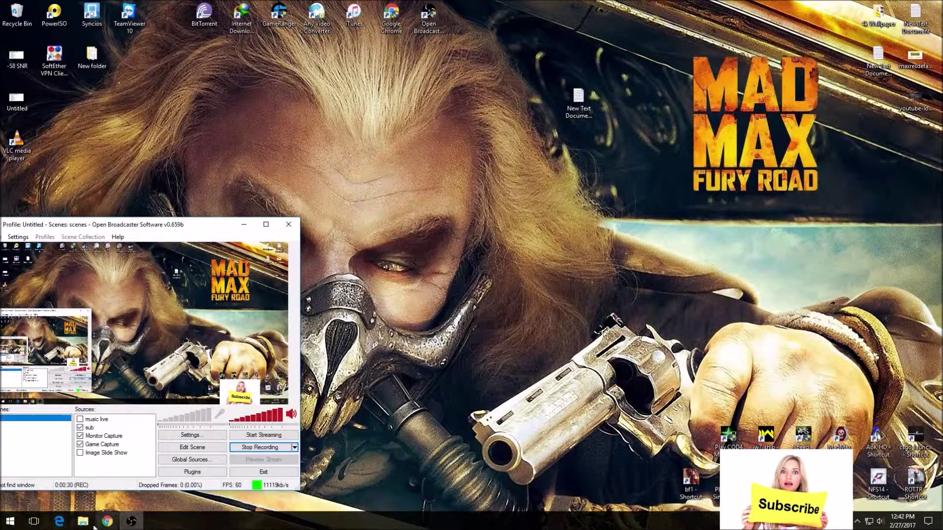
Open the Watch.Dogs.2.MULTi16-PLAZA folder inside GAMES SETUP on drive D in File Explorer.
{"action": "left_click", "coordinate": [82, 521]}
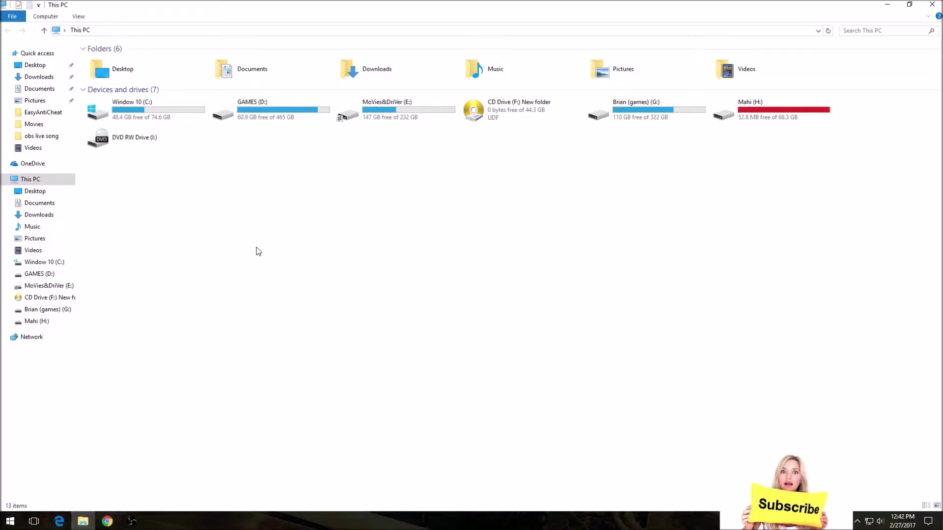
{"action": "double_click", "coordinate": [294, 117]}
{"action": "double_click", "coordinate": [165, 70]}
{"action": "double_click", "coordinate": [212, 74]}
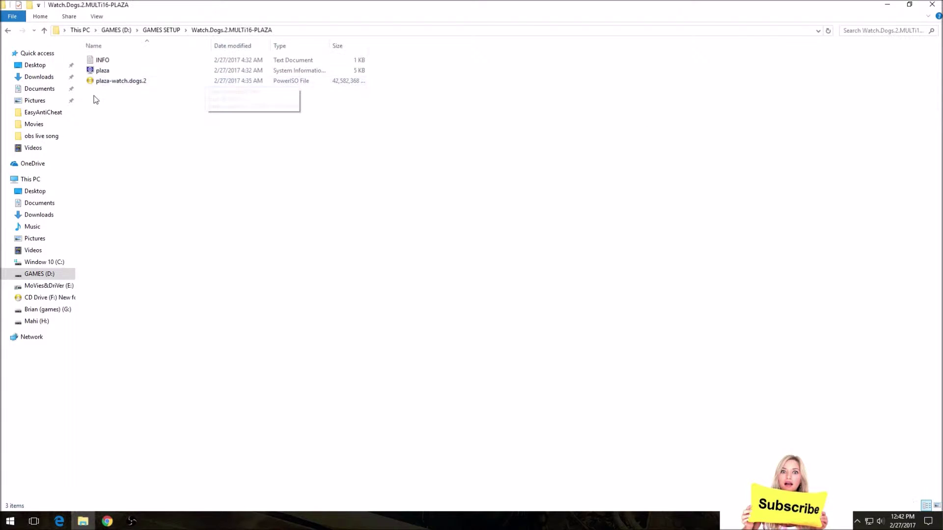
Mount the plaza-watch.dogs.2 image to virtual drive F with PowerISO.
{"action": "right_click", "coordinate": [111, 81]}
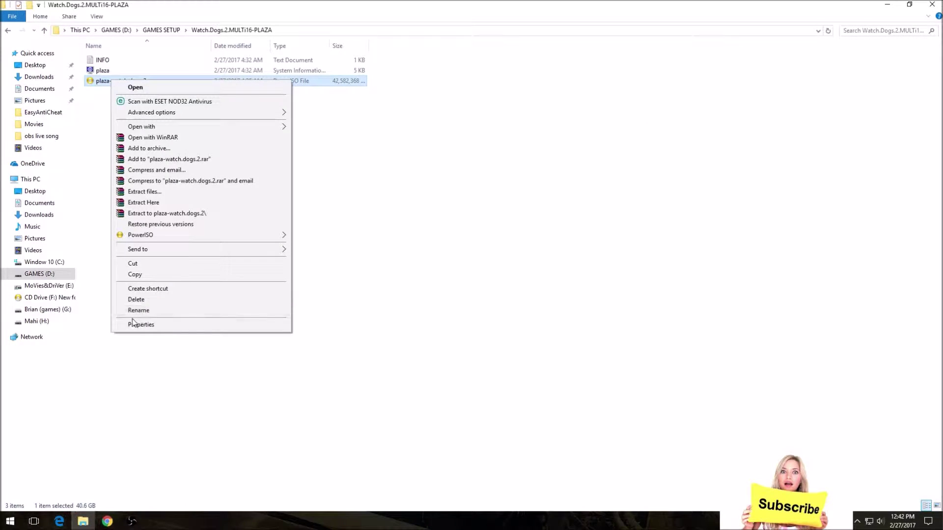
{"action": "left_click", "coordinate": [336, 85]}
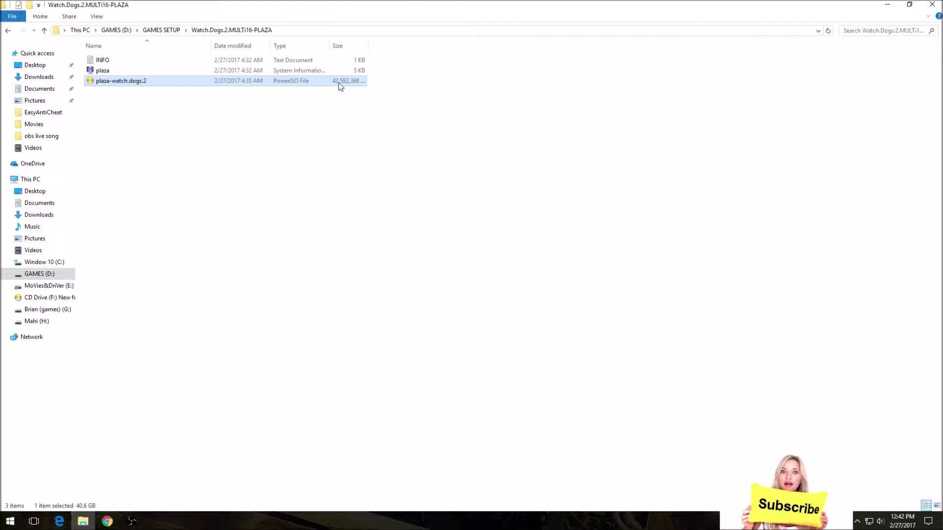
{"action": "right_click", "coordinate": [244, 85]}
{"action": "mouse_move", "coordinate": [306, 236]}
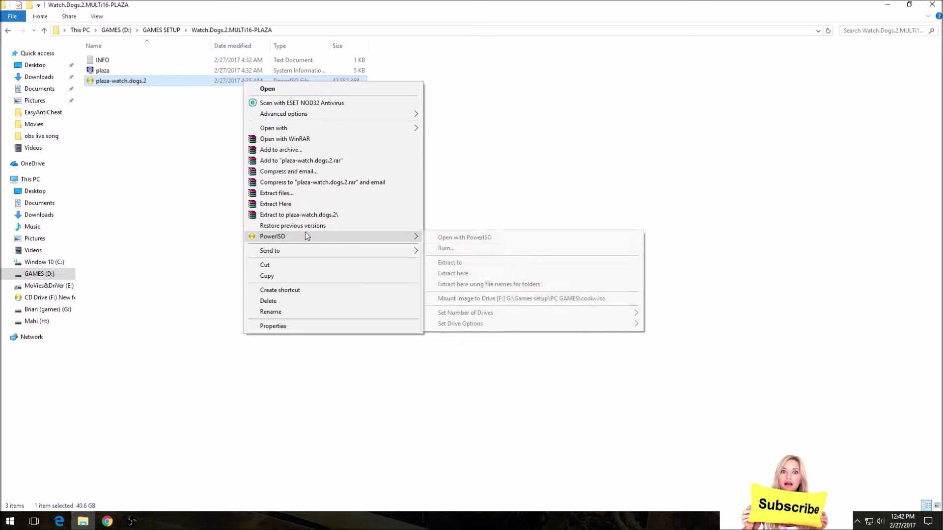
{"action": "left_click", "coordinate": [471, 298]}
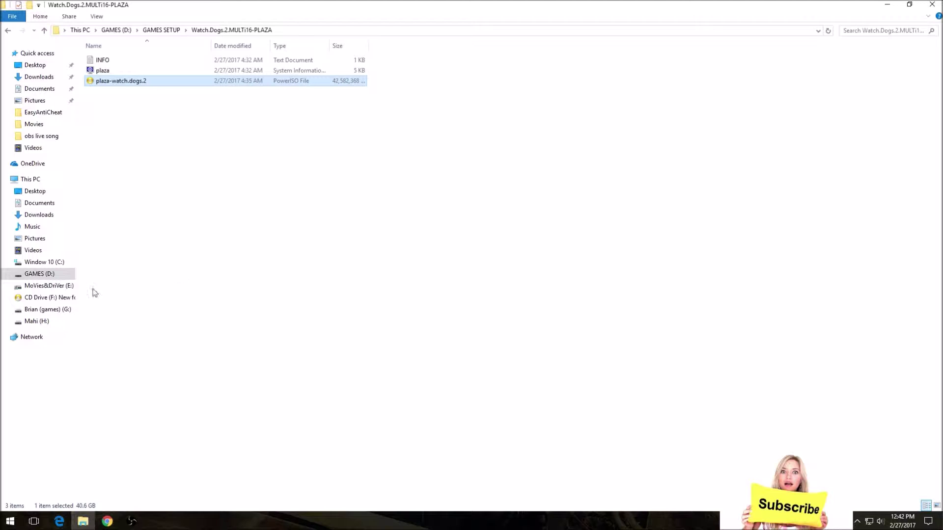
Launch setup from the mounted CD Drive (F:) and start installing the game to D:\Games\Watch_Dogs 2.
{"action": "left_click", "coordinate": [58, 297]}
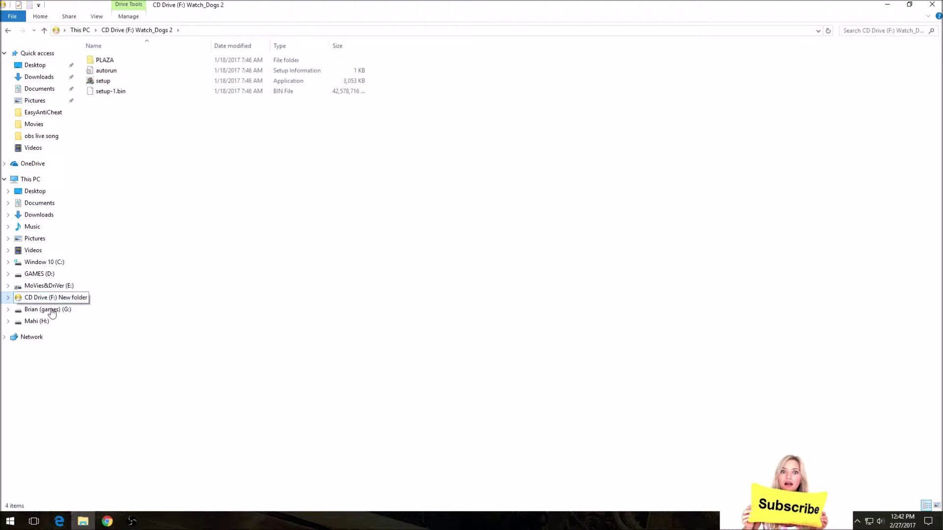
{"action": "right_click", "coordinate": [100, 81]}
{"action": "left_click", "coordinate": [119, 100]}
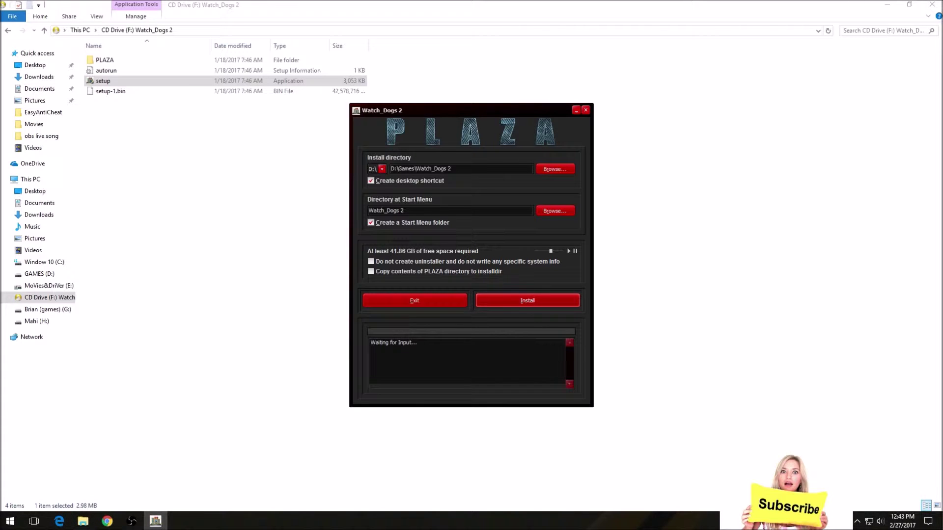
{"action": "left_click", "coordinate": [513, 301]}
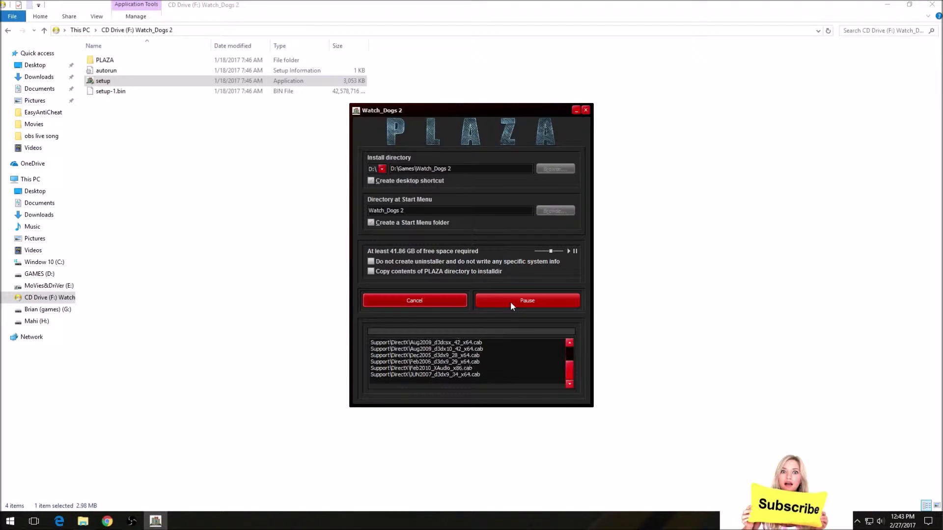
Move the installer window aside and finish the installer once the installation is complete.
{"action": "left_click_drag", "start_coordinate": [473, 116], "coordinate": [590, 193]}
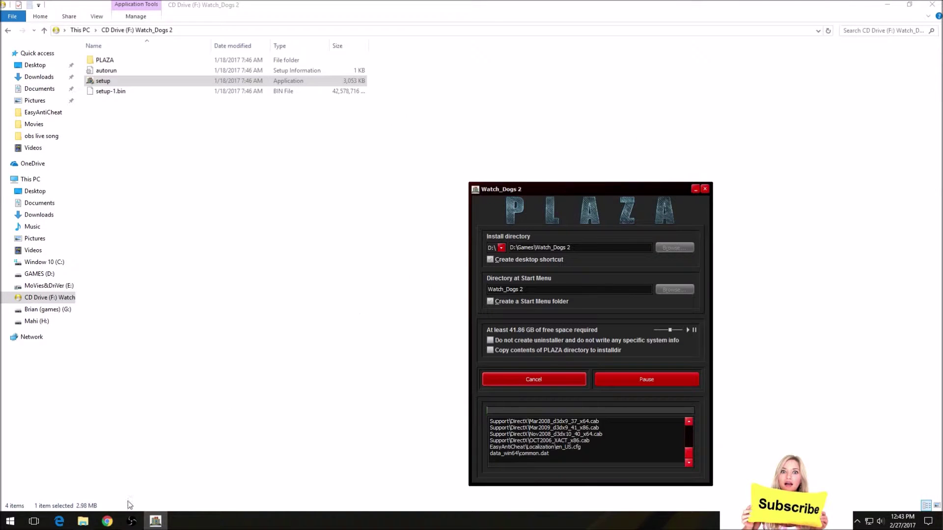
{"action": "left_click", "coordinate": [131, 521]}
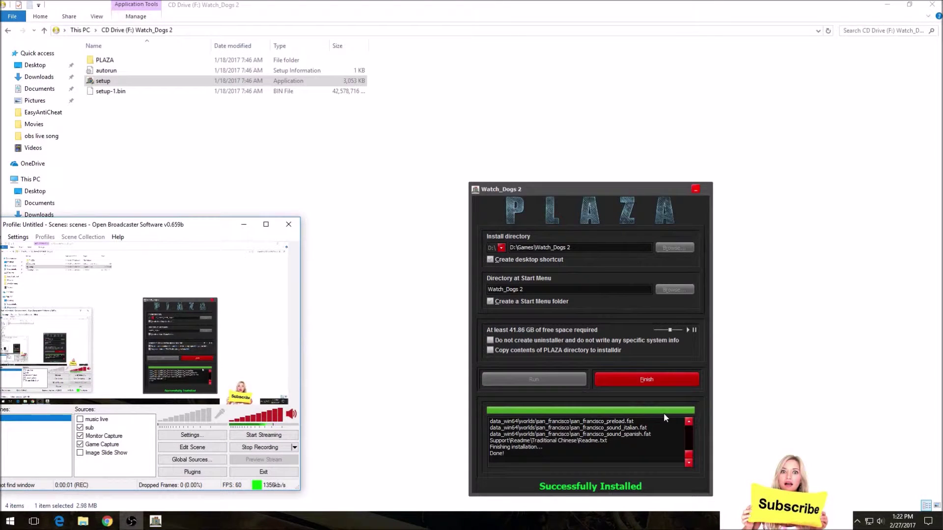
{"action": "left_click", "coordinate": [669, 380]}
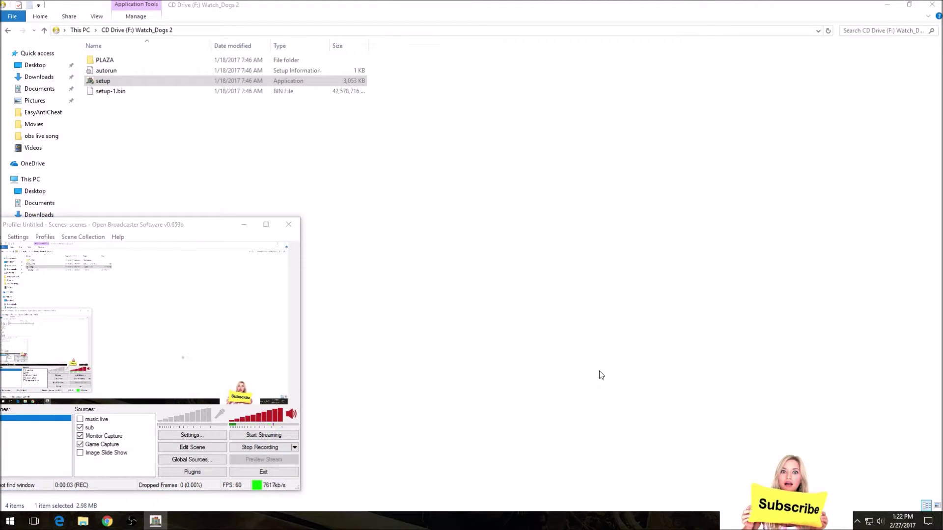
Copy CPY, dbdata.dll and uplay_r1_loader64.dll from the PLAZA\bin folder on the mounted drive.
{"action": "left_click", "coordinate": [418, 252]}
{"action": "right_click", "coordinate": [418, 252]}
{"action": "left_click", "coordinate": [441, 304]}
{"action": "double_click", "coordinate": [111, 61]}
{"action": "double_click", "coordinate": [105, 59]}
{"action": "left_click_drag", "start_coordinate": [133, 109], "coordinate": [106, 51]}
{"action": "right_click", "coordinate": [110, 75]}
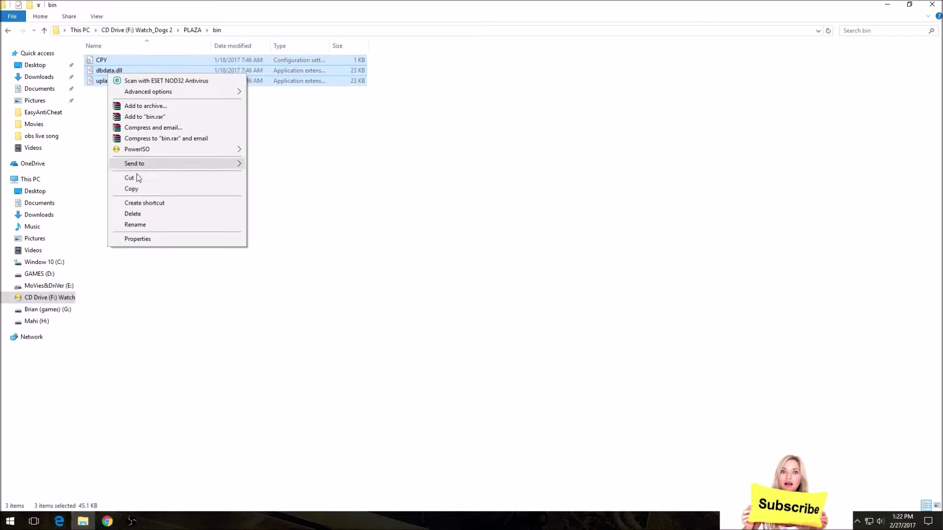
{"action": "left_click", "coordinate": [132, 189]}
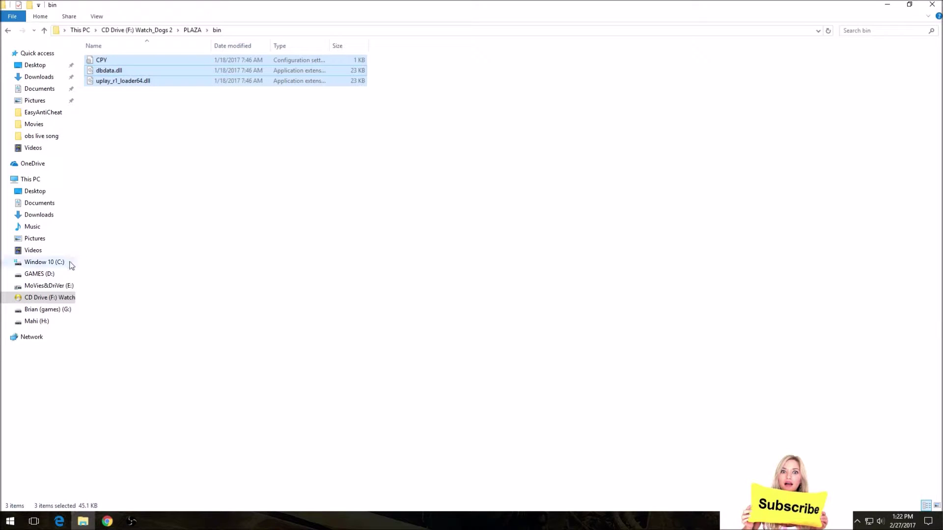
Paste the copied files into D:\GAMES\Watch_Dogs 2\bin, replacing the existing ones, and minimize File Explorer.
{"action": "left_click", "coordinate": [40, 274]}
{"action": "double_click", "coordinate": [118, 77]}
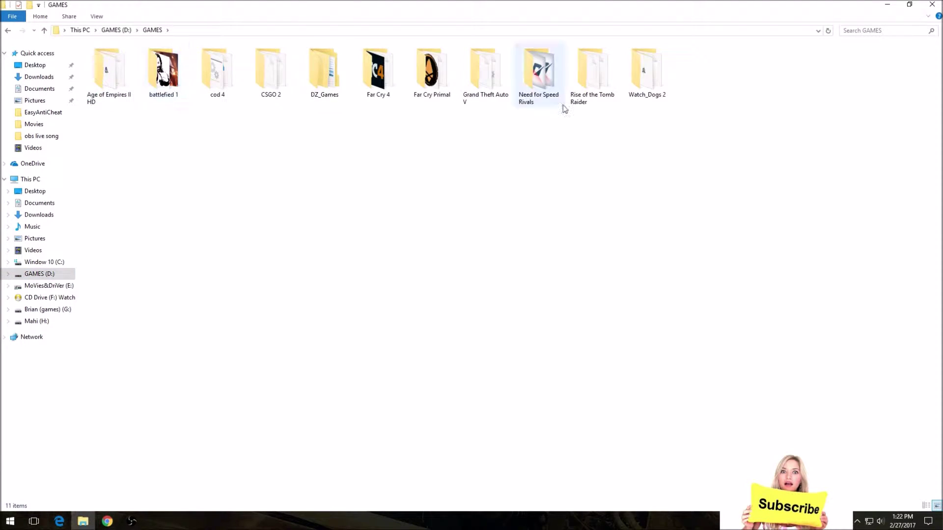
{"action": "double_click", "coordinate": [642, 74]}
{"action": "double_click", "coordinate": [100, 60]}
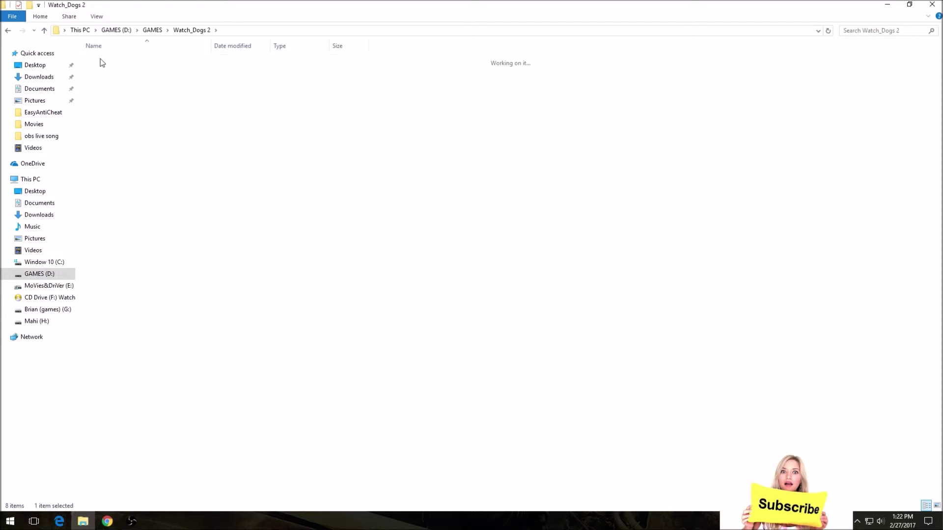
{"action": "right_click", "coordinate": [119, 243]}
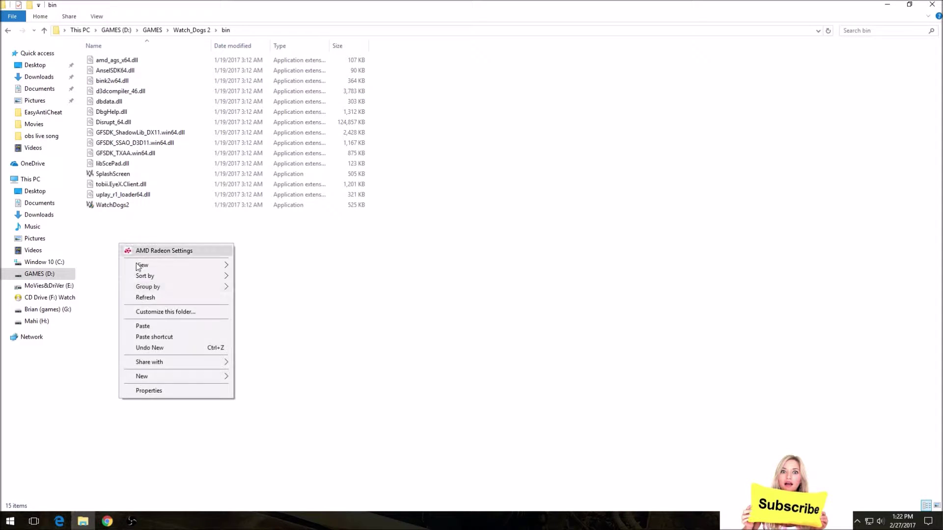
{"action": "left_click", "coordinate": [155, 323]}
{"action": "left_click", "coordinate": [412, 179]}
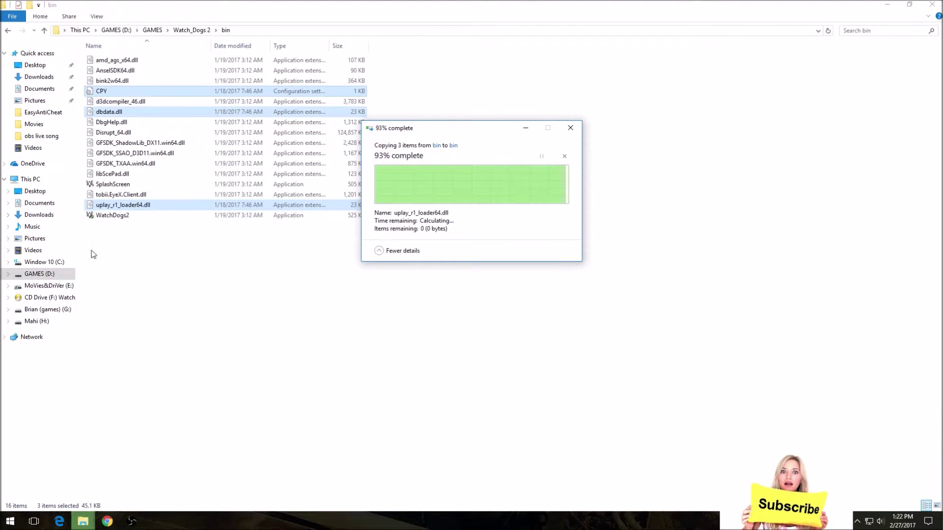
{"action": "left_click", "coordinate": [887, 5]}
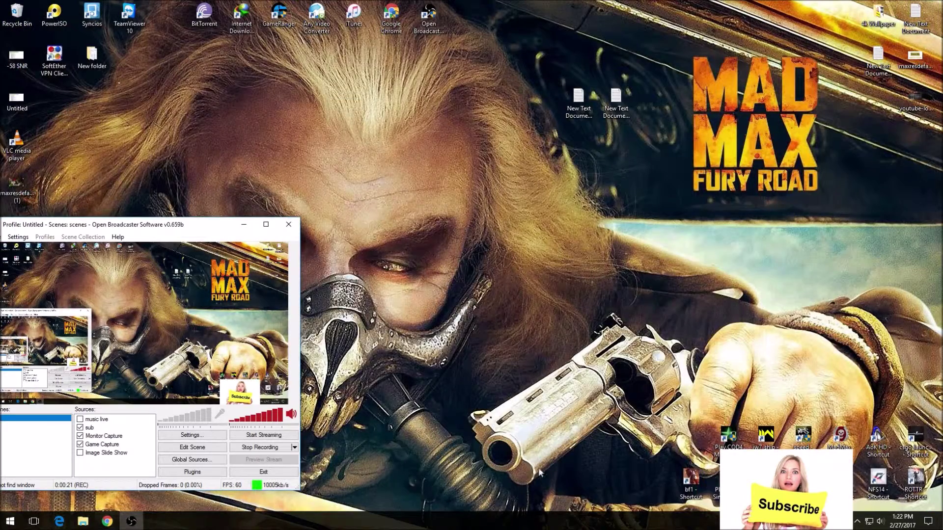
Move the Watch_Dogs 2 desktop shortcut beside the other game shortcuts and open its properties.
{"action": "left_click_drag", "start_coordinate": [41, 224], "coordinate": [261, 131]}
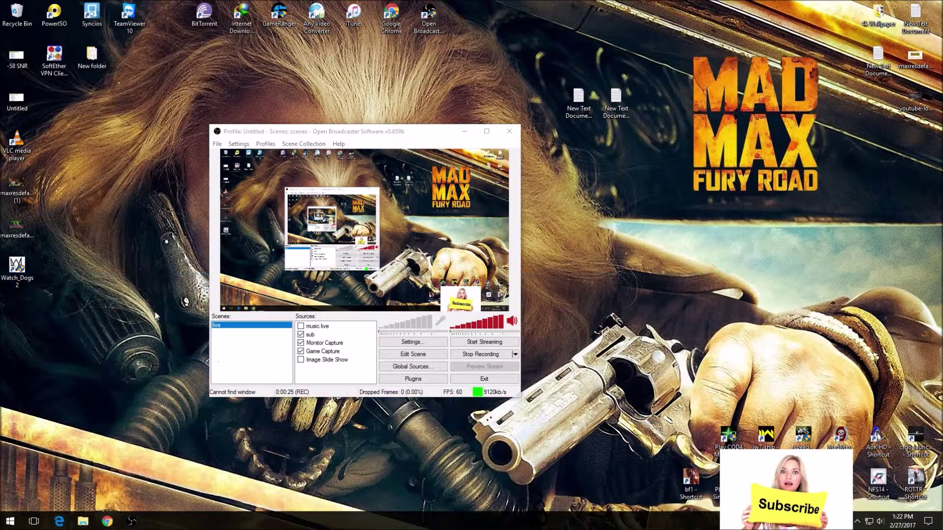
{"action": "left_click_drag", "start_coordinate": [19, 272], "coordinate": [680, 455]}
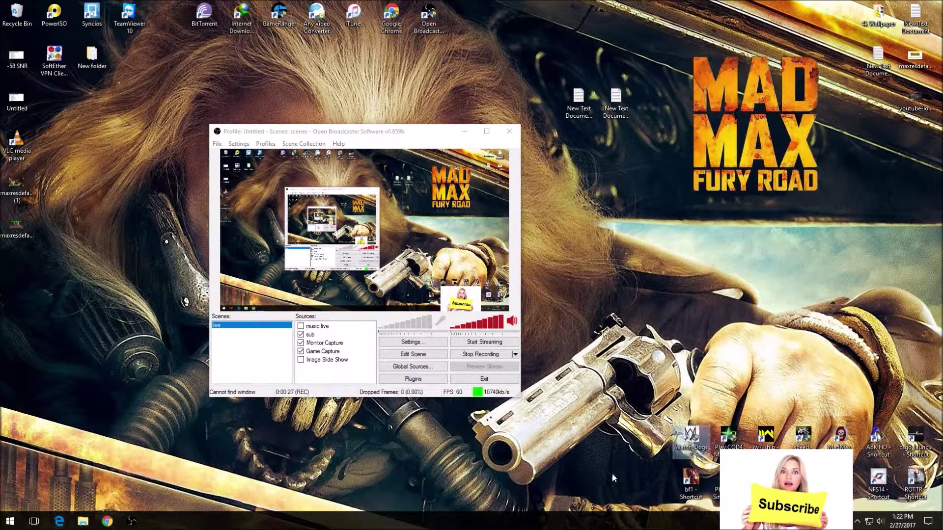
{"action": "right_click", "coordinate": [680, 455]}
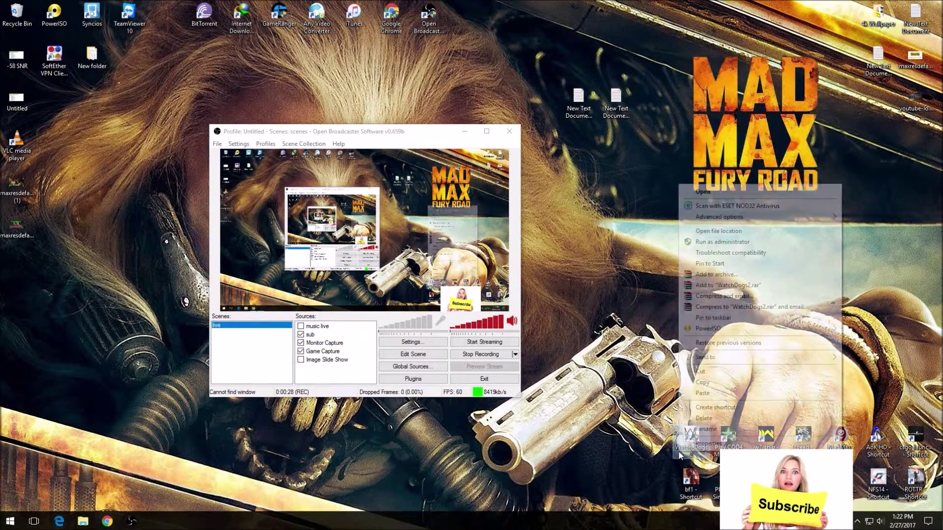
{"action": "left_click", "coordinate": [707, 442]}
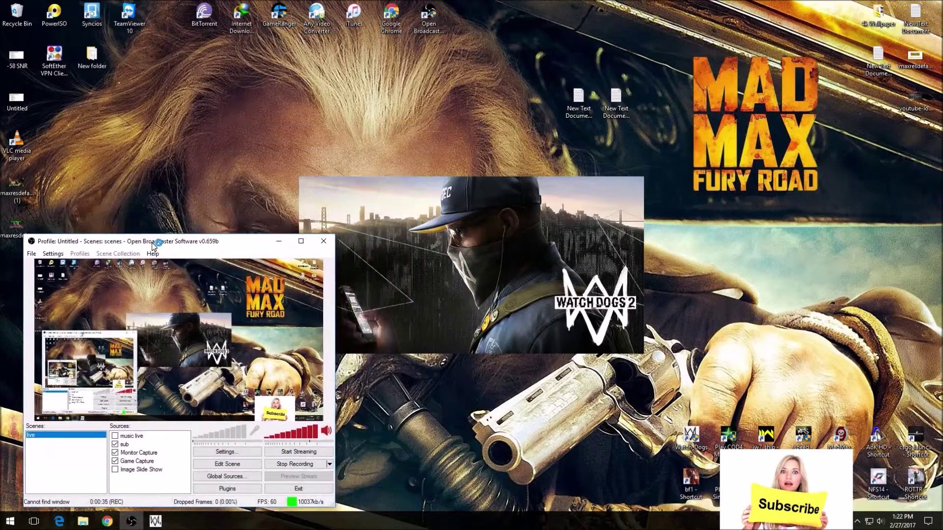
In Open Broadcaster Software, refresh the Game Capture source's application list and choose the Watch Dogs 2 MULTi16-PLAZA Google Chrome entry.
{"action": "double_click", "coordinate": [116, 462]}
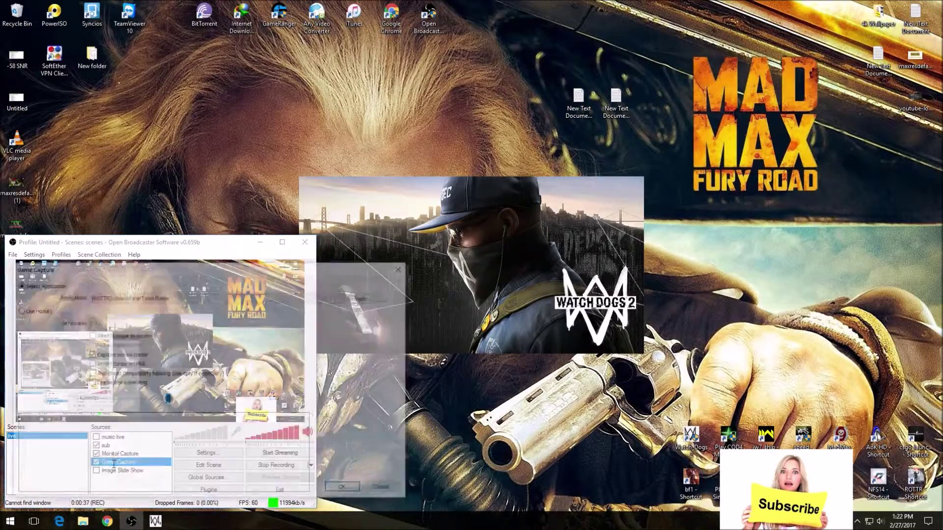
{"action": "left_click", "coordinate": [361, 297]}
{"action": "left_click", "coordinate": [326, 296]}
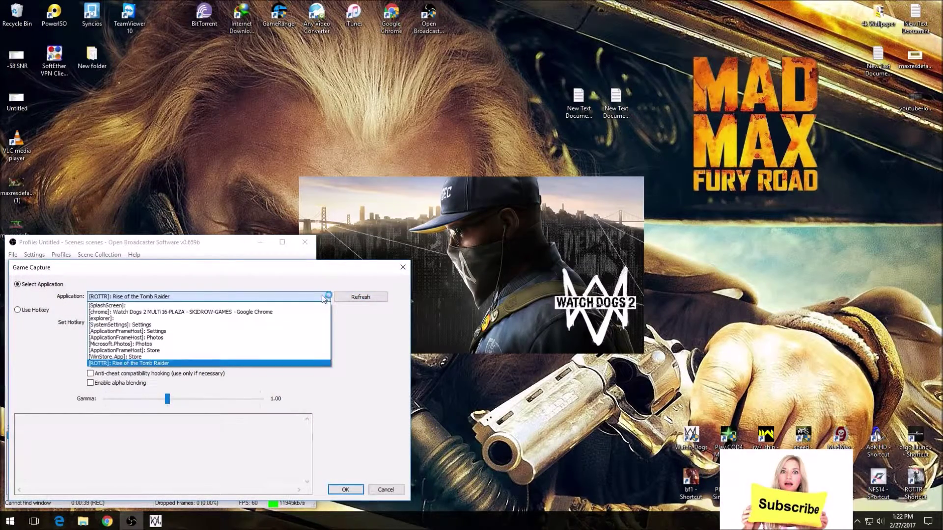
{"action": "left_click", "coordinate": [172, 312]}
{"action": "left_click", "coordinate": [343, 489]}
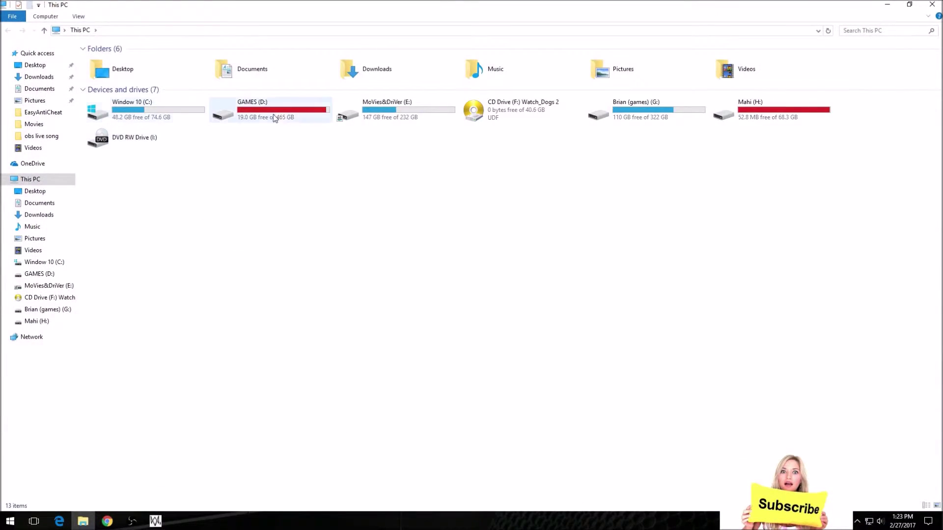
Launch EasyAntiCheat_Setup from the EasyAntiCheat folder in D:\GAMES\Watch_Dogs 2.
{"action": "double_click", "coordinate": [274, 118]}
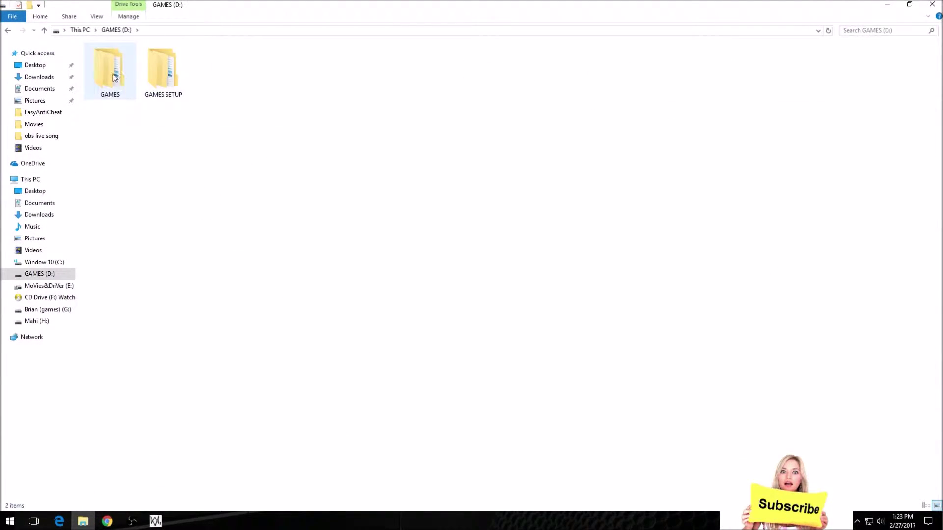
{"action": "double_click", "coordinate": [114, 77]}
{"action": "double_click", "coordinate": [647, 74]}
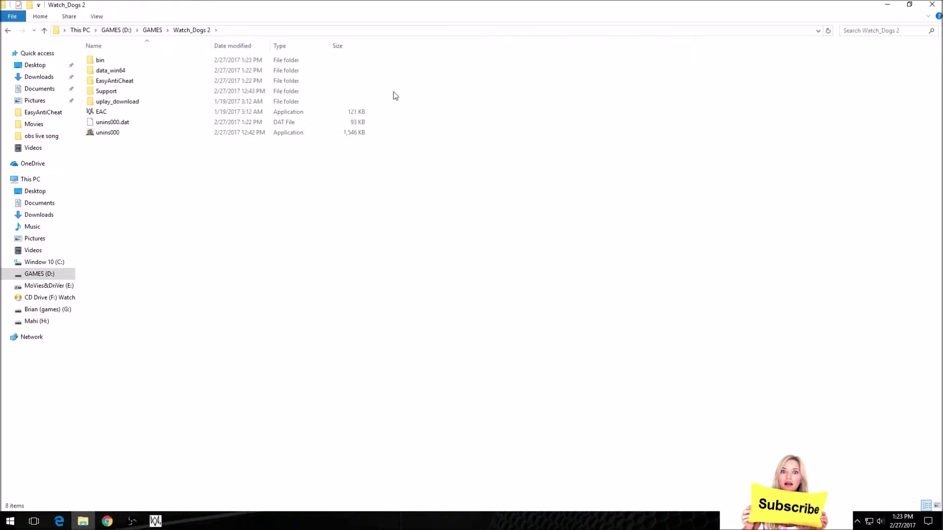
{"action": "double_click", "coordinate": [114, 81]}
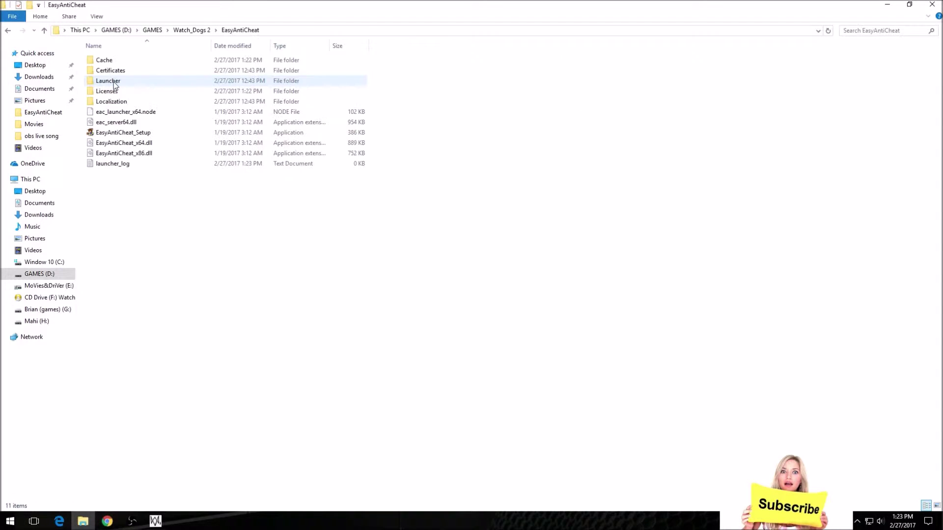
{"action": "left_click", "coordinate": [122, 136]}
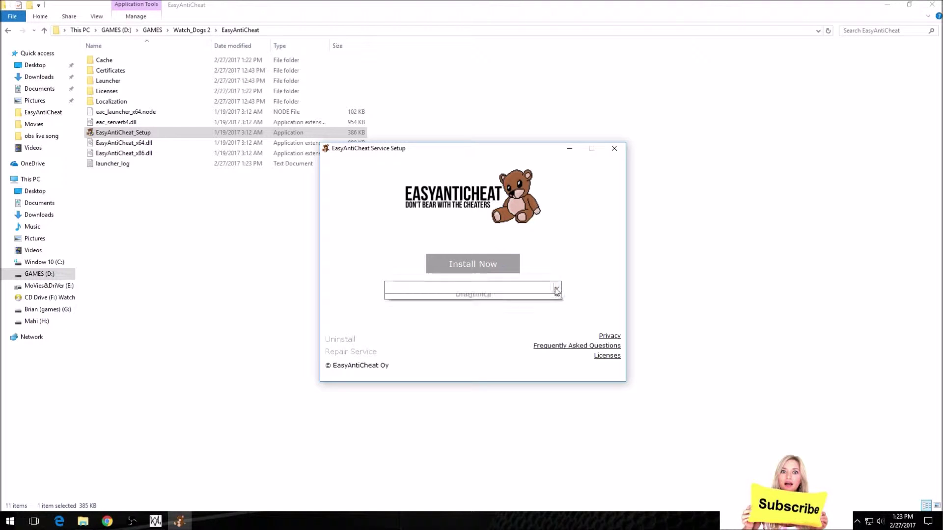
Select Watch Dogs® 2 as the game in EasyAntiCheat Service Setup, repair the service, and finish the setup.
{"action": "left_click", "coordinate": [556, 288]}
{"action": "scroll", "coordinate": [498, 337], "scroll_direction": "down", "scroll_amount": 15}
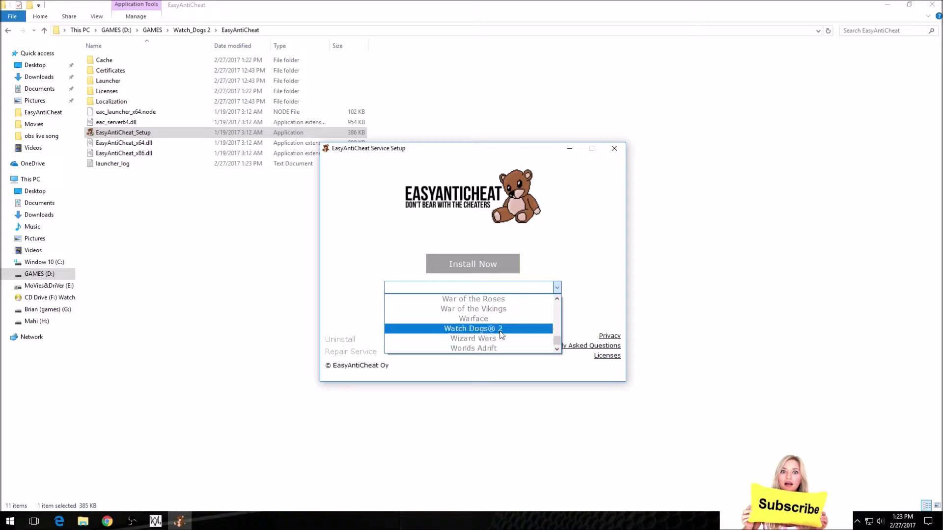
{"action": "left_click", "coordinate": [500, 329]}
{"action": "left_click", "coordinate": [354, 352]}
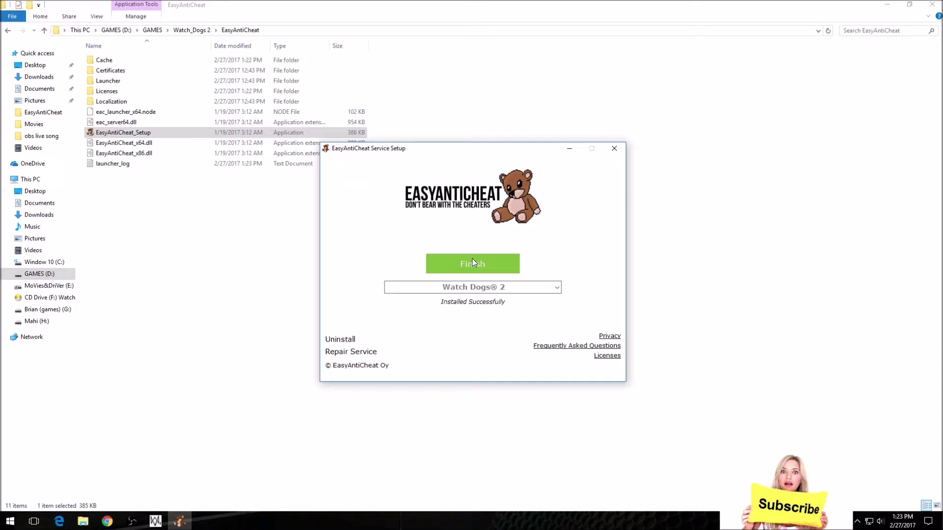
{"action": "left_click", "coordinate": [472, 260]}
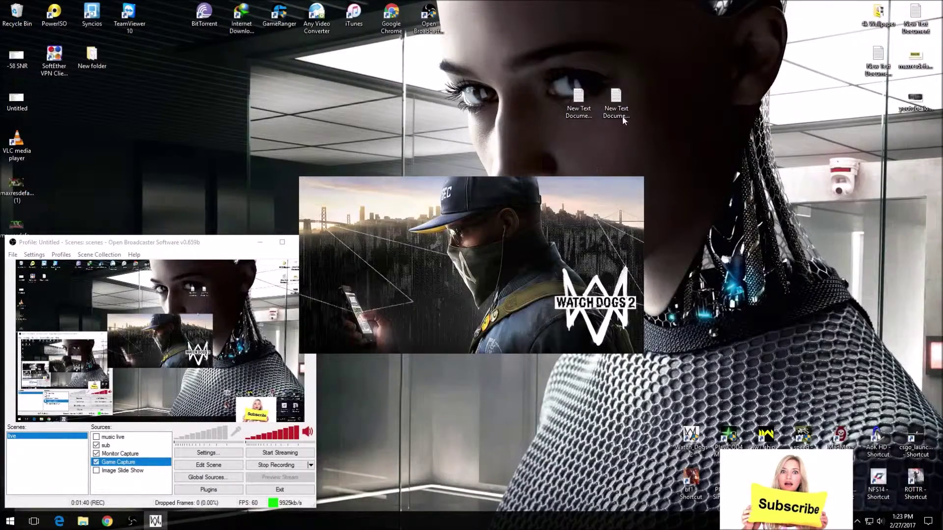
Copy the text -eac_launcher from the desktop file New Text Document (4) and close Notepad.
{"action": "double_click", "coordinate": [631, 108]}
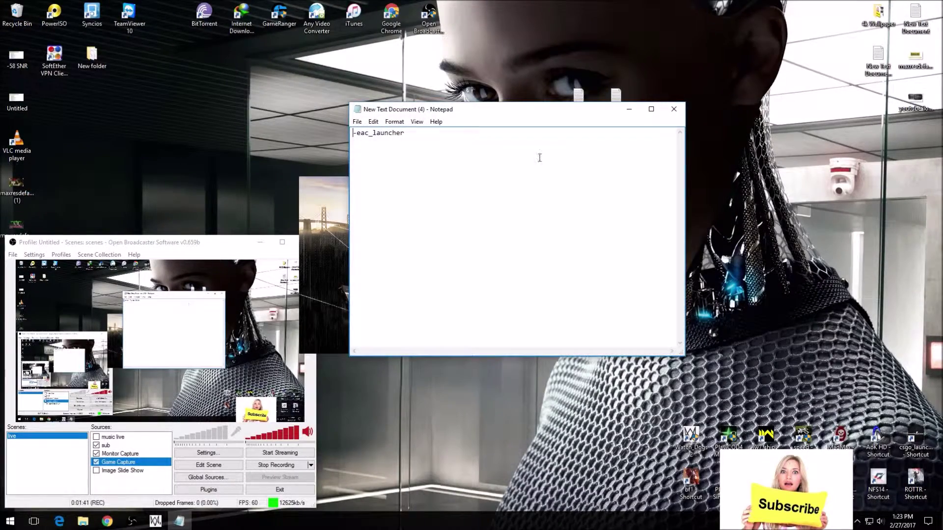
{"action": "key", "text": "ctrl+a"}
{"action": "left_click", "coordinate": [419, 132]}
{"action": "left_click_drag", "start_coordinate": [419, 133], "coordinate": [305, 131]}
{"action": "right_click", "coordinate": [381, 136]}
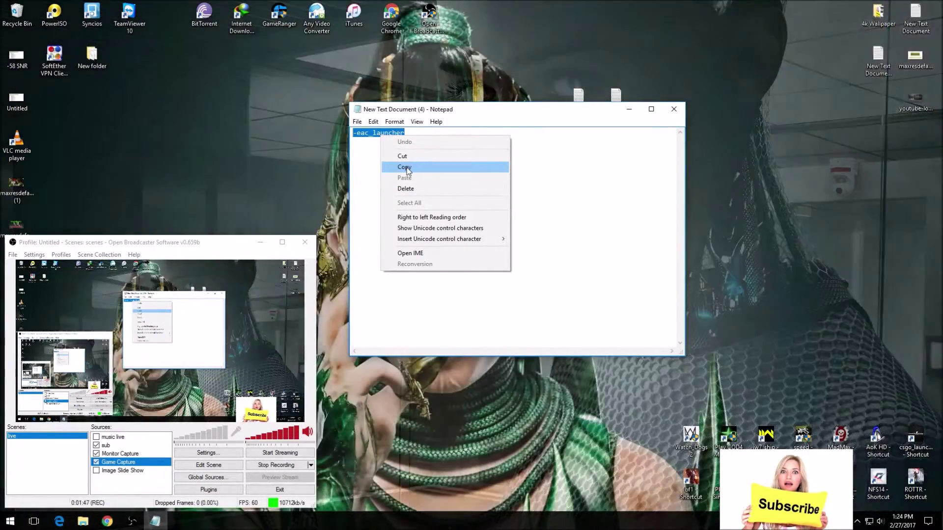
{"action": "left_click", "coordinate": [405, 168]}
{"action": "left_click", "coordinate": [671, 111]}
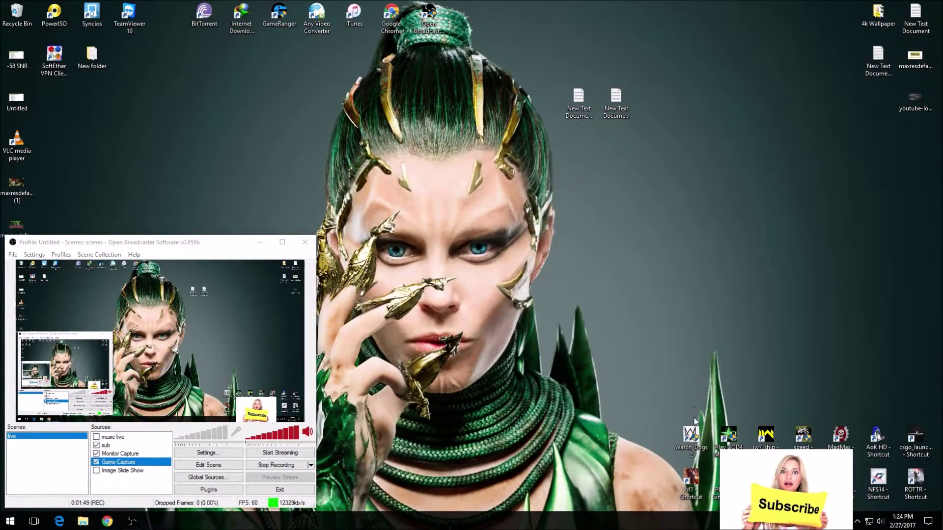
Append -eac_launcher after WatchDogs2.exe" in the Watch_Dogs 2 desktop shortcut's target, and save the shortcut properties.
{"action": "right_click", "coordinate": [693, 438]}
{"action": "left_click", "coordinate": [704, 435]}
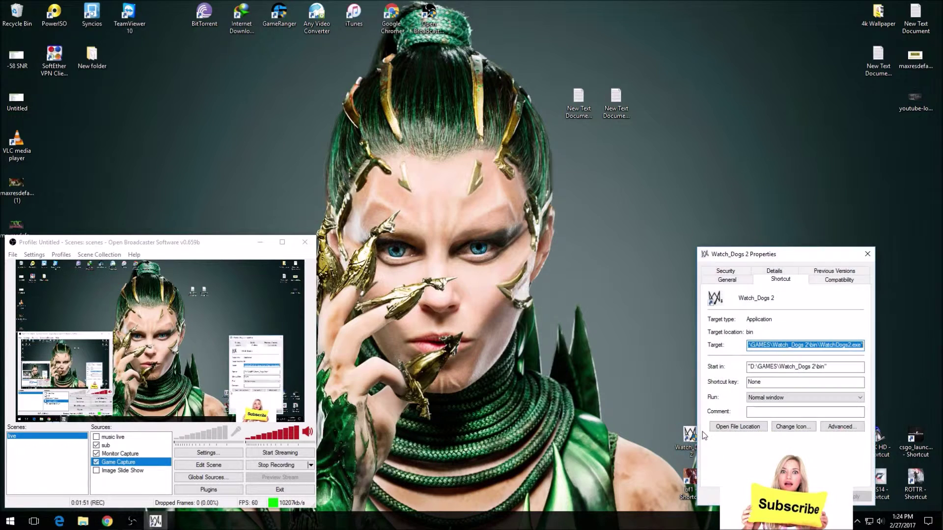
{"action": "left_click_drag", "start_coordinate": [779, 260], "coordinate": [544, 228]}
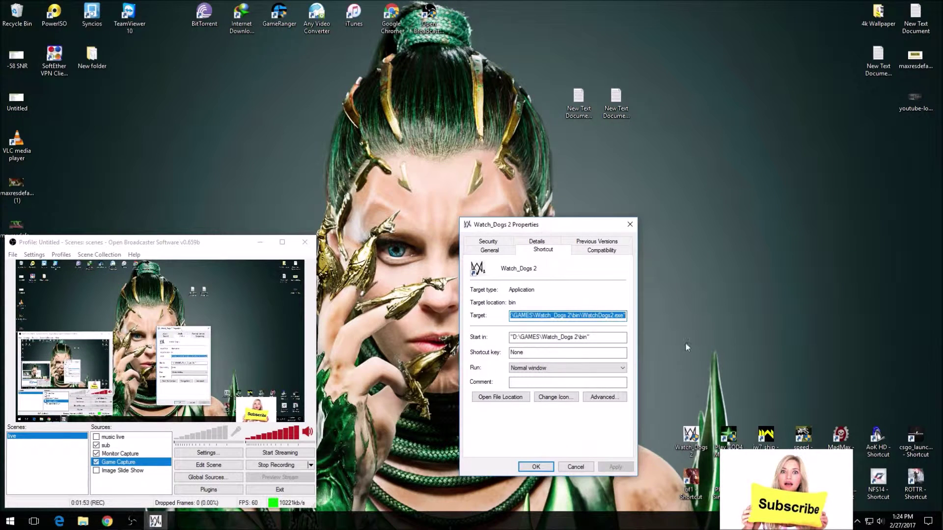
{"action": "left_click", "coordinate": [626, 315]}
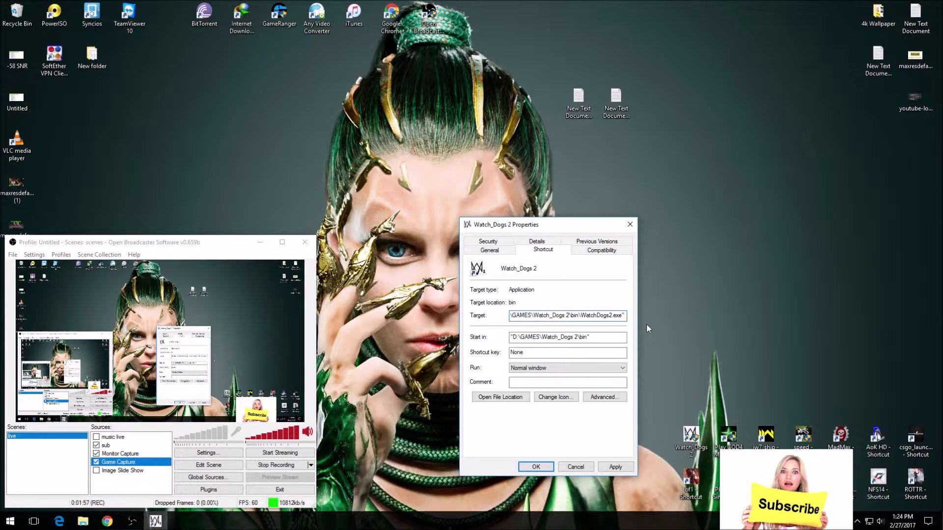
{"action": "key", "text": "ctrl+v"}
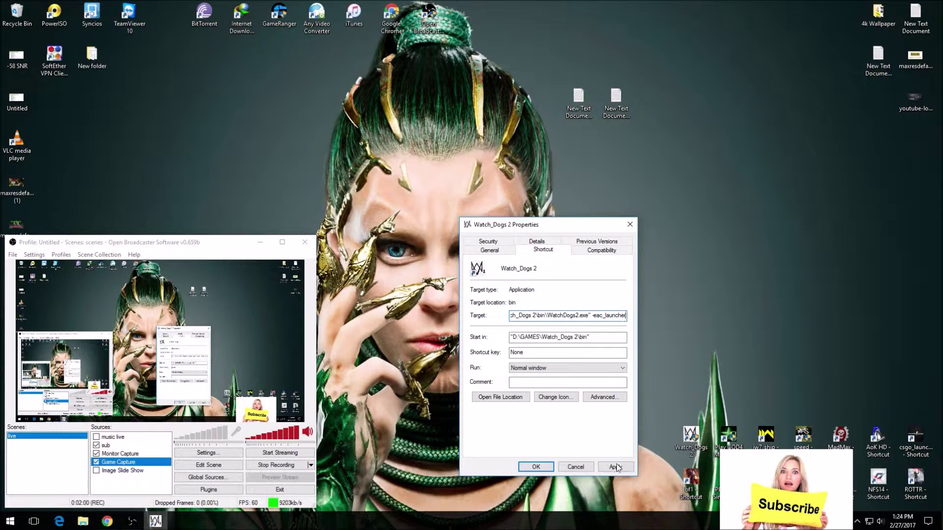
{"action": "left_click", "coordinate": [615, 467]}
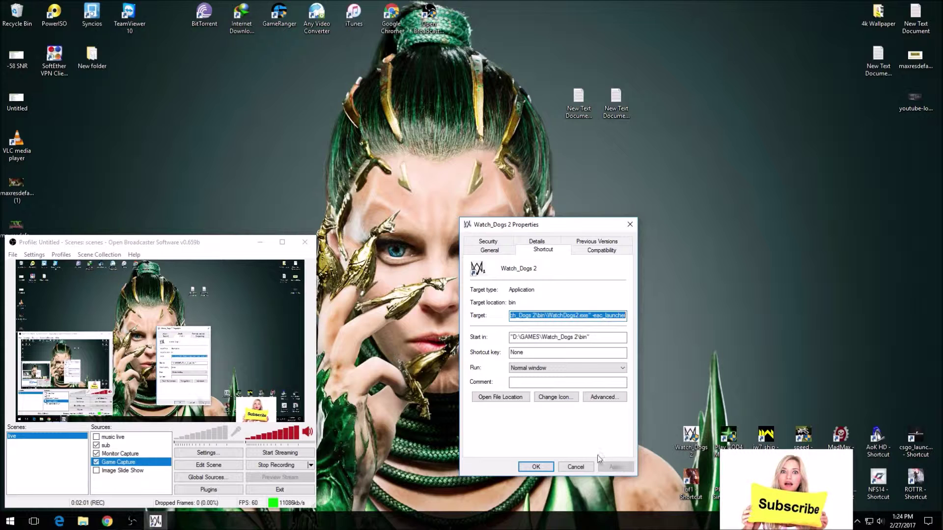
{"action": "left_click", "coordinate": [533, 467]}
Launch Watch_Dogs 2 from its desktop shortcut, move the game window toward the middle of the desktop, and dismiss the game services error.
{"action": "double_click", "coordinate": [691, 439]}
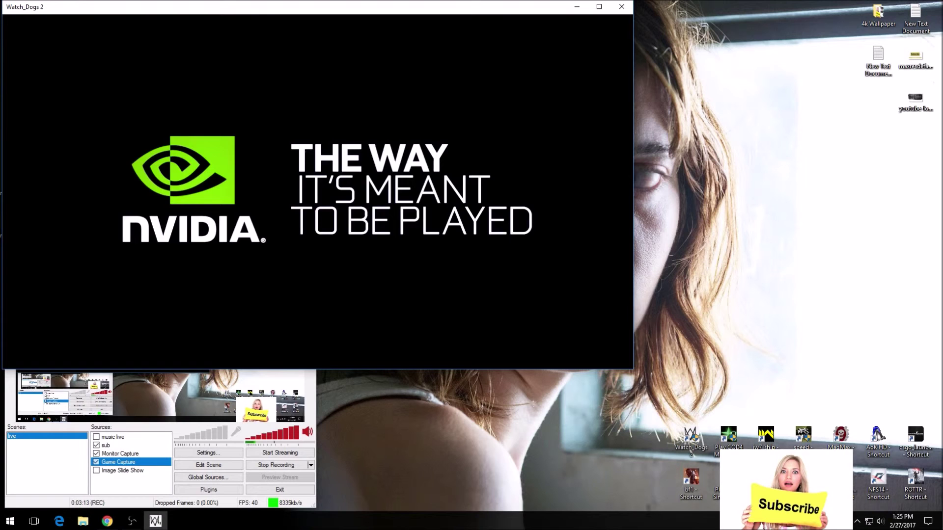
{"action": "left_click_drag", "start_coordinate": [235, 14], "coordinate": [484, 47]}
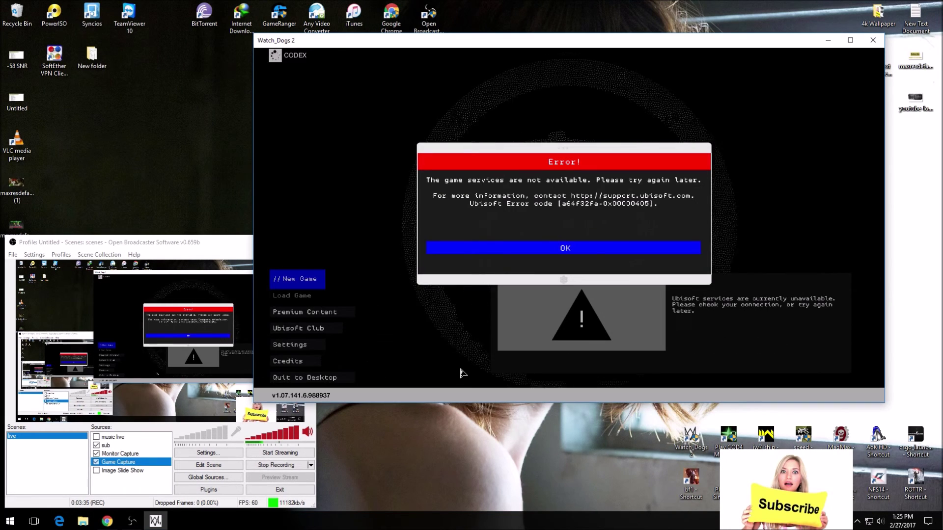
{"action": "left_click", "coordinate": [559, 249]}
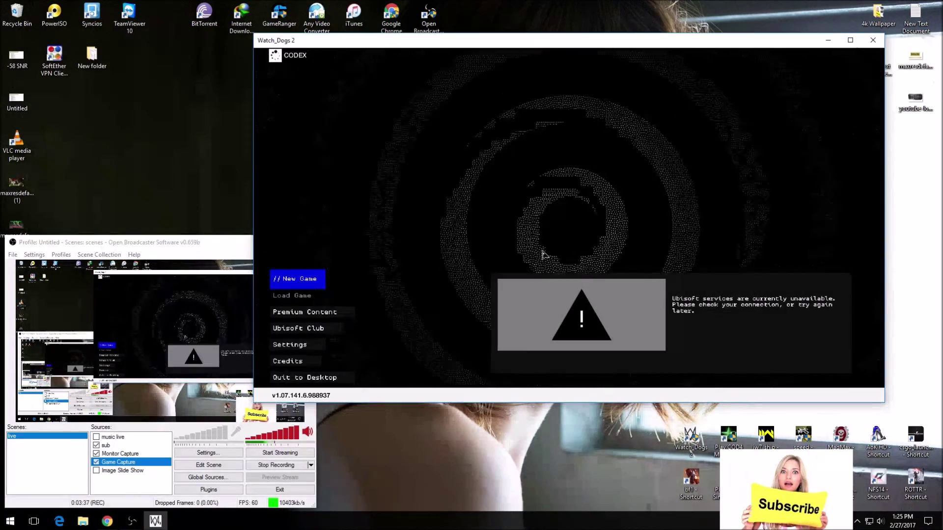